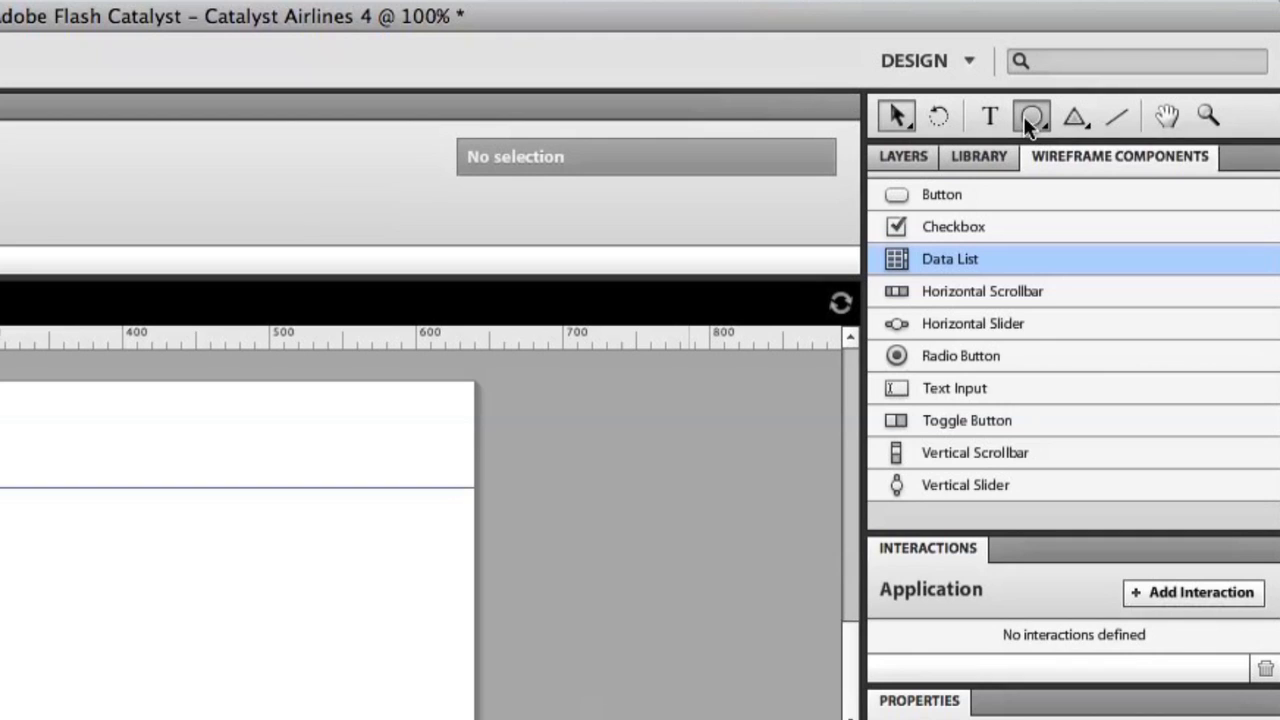
Draw a rounded rectangle about 107 by 103 just below the header line and fill it with light gray CCCCCC
click(1023, 115)
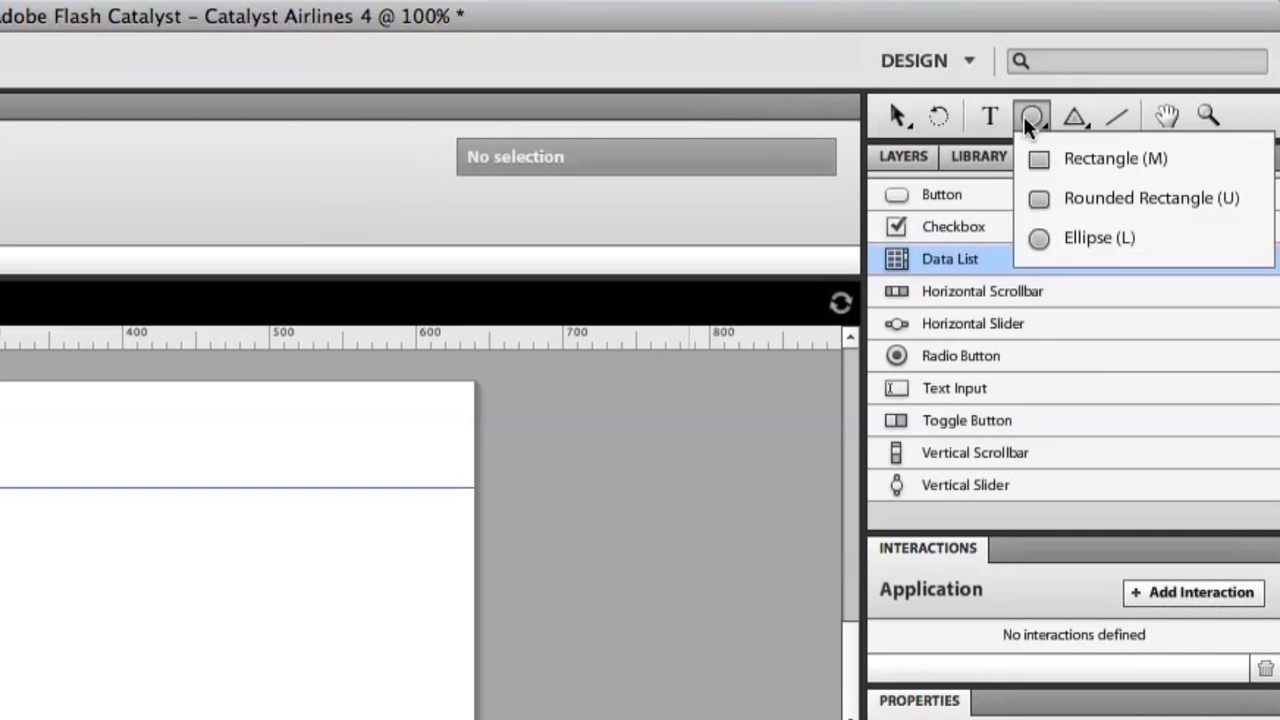
click(1062, 196)
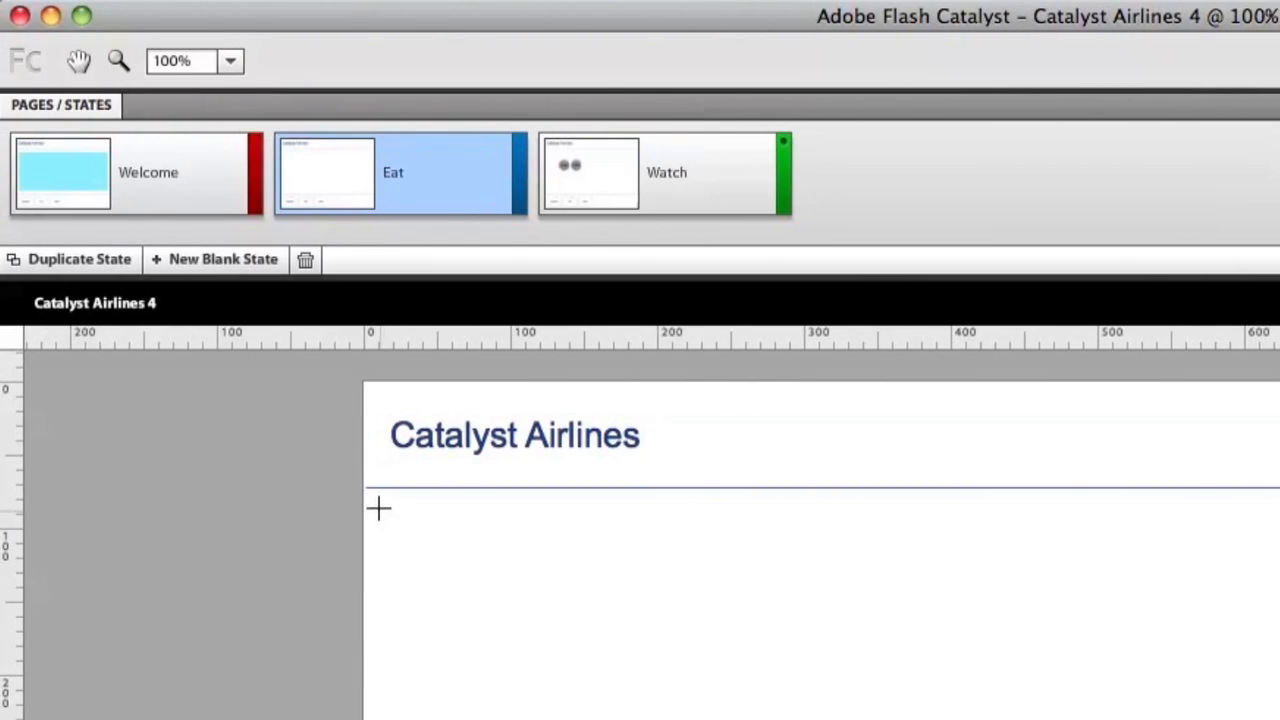
drag(377, 503, 533, 653)
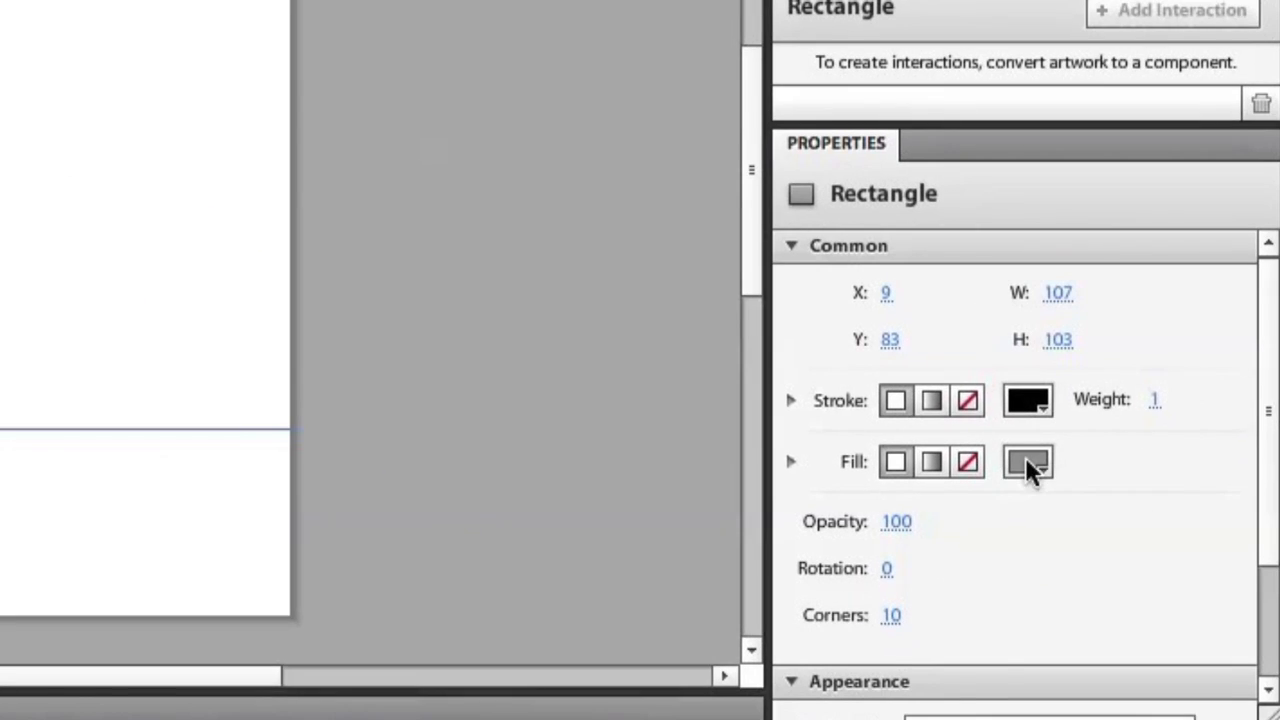
click(1028, 462)
click(931, 547)
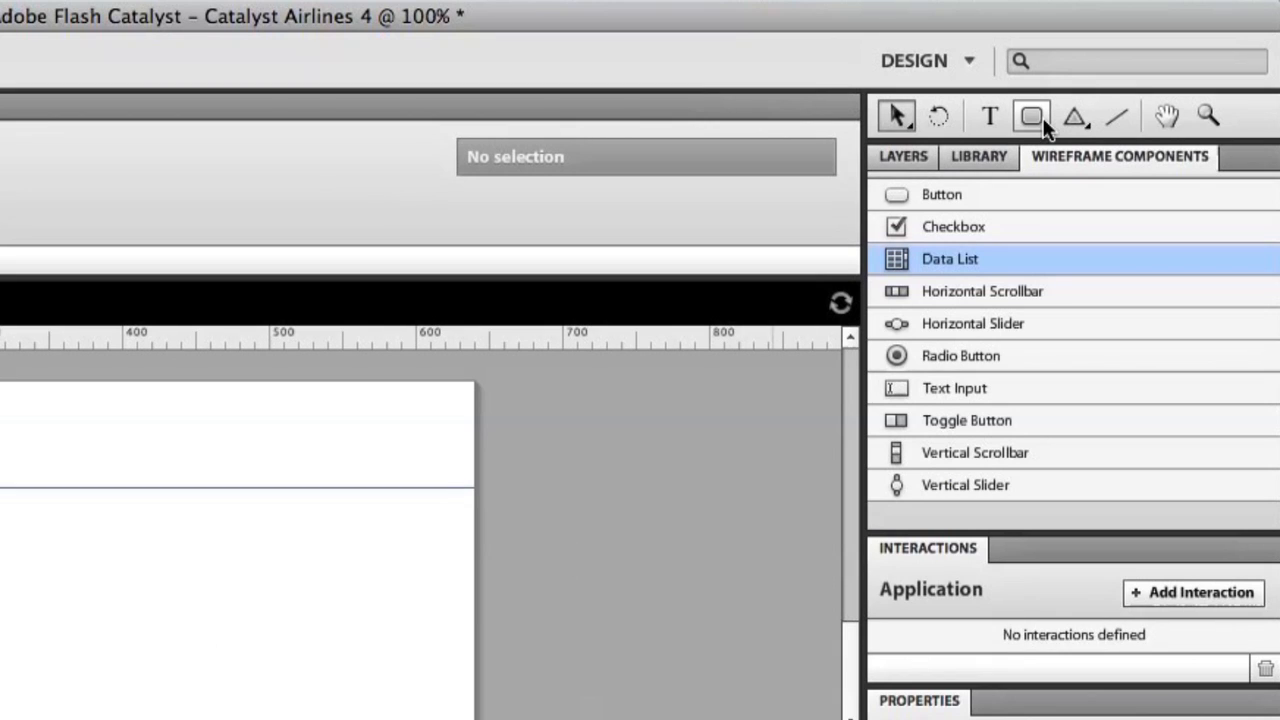
Draw a rectangle about 85 by 53 inside the upper part of the rounded rectangle and fill it with a darker gray
drag(1029, 113, 1040, 160)
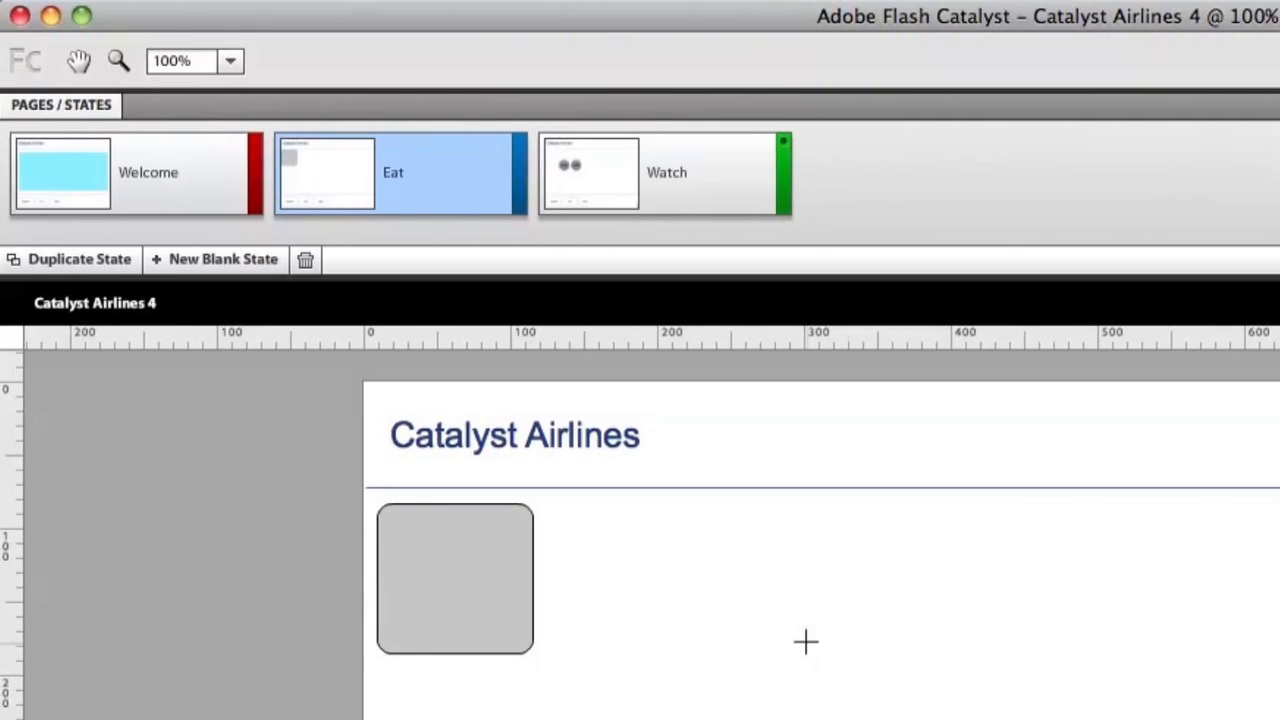
drag(393, 523, 517, 599)
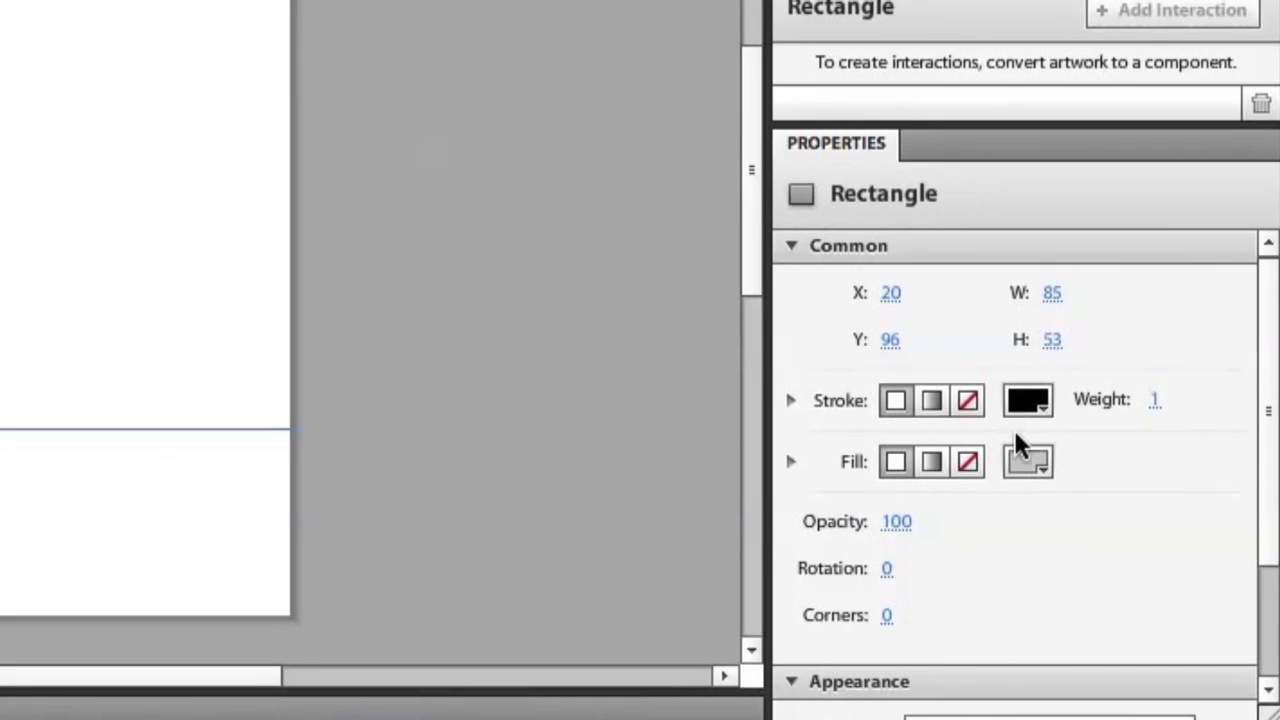
click(1026, 463)
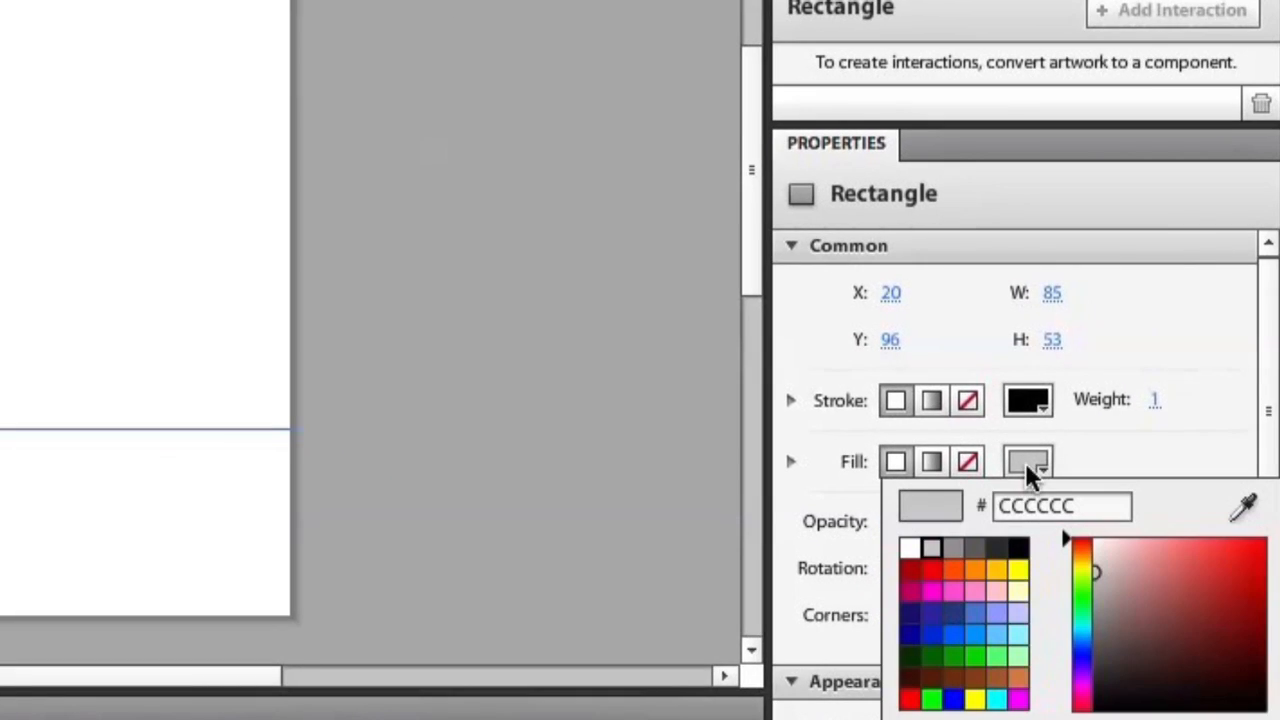
click(958, 549)
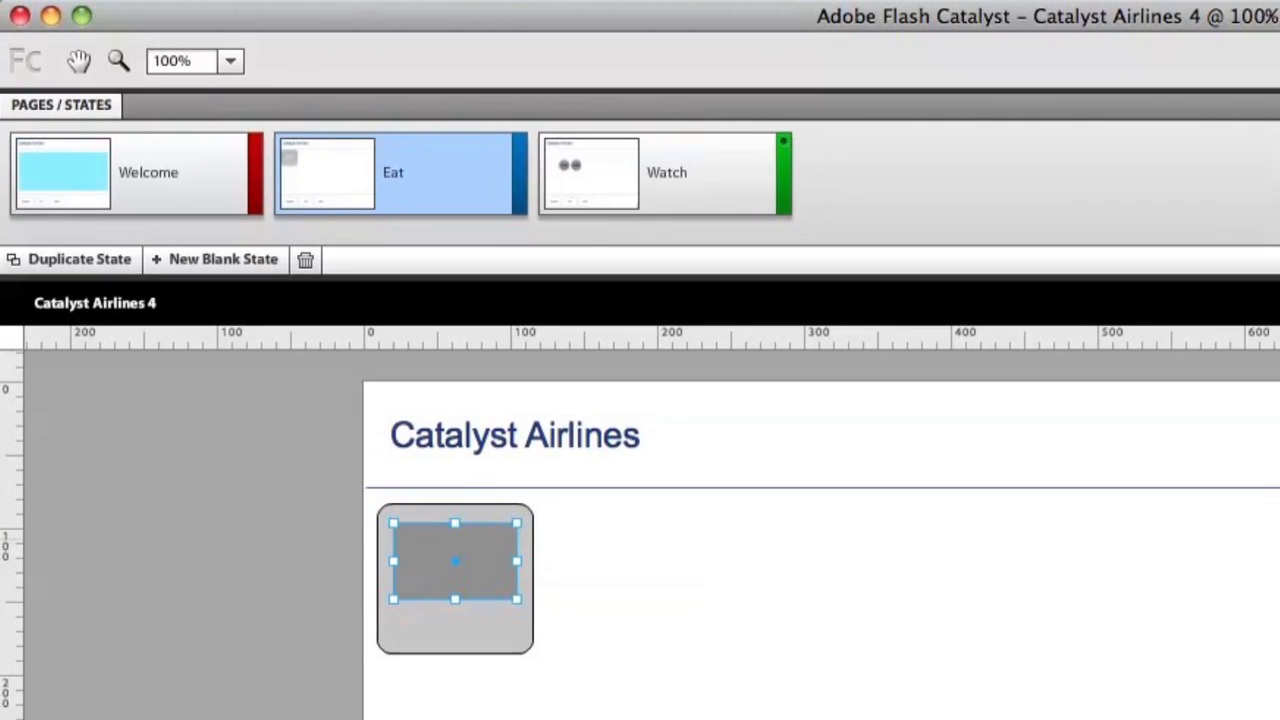
key(Escape)
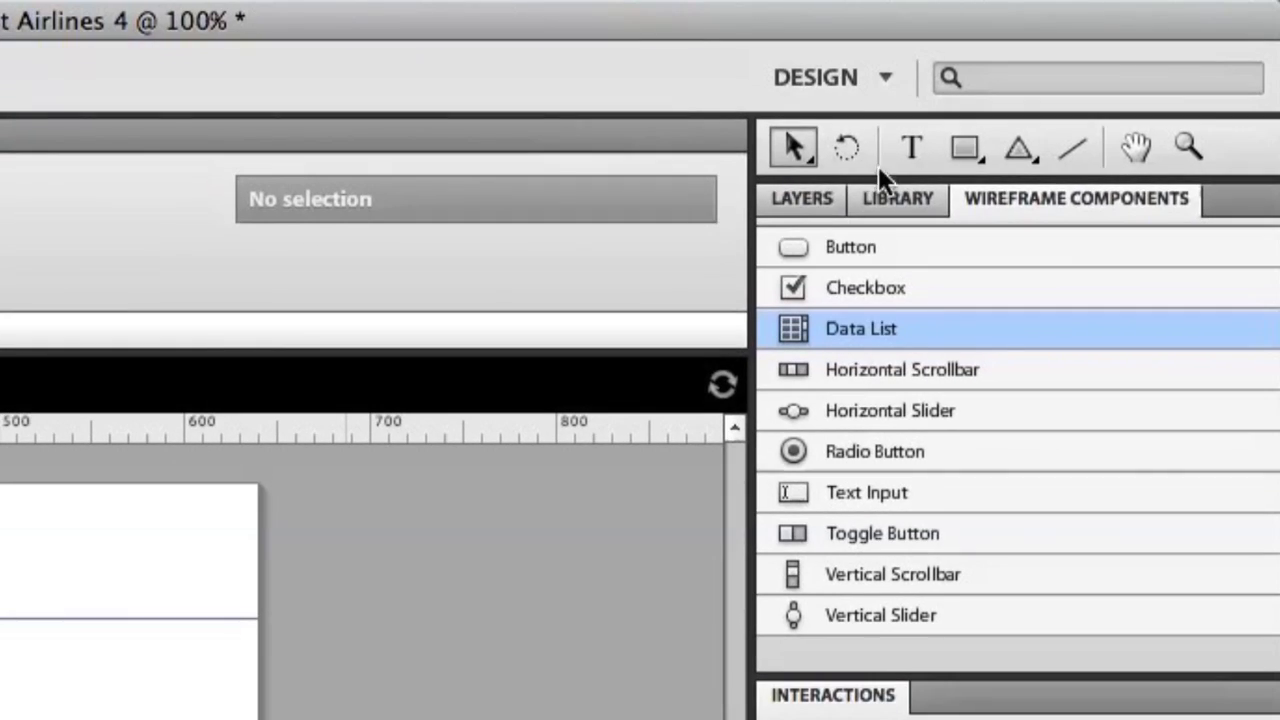
Add the text "Food Name" and place it beneath the dark gray rectangle, inside the rounded rectangle
click(915, 162)
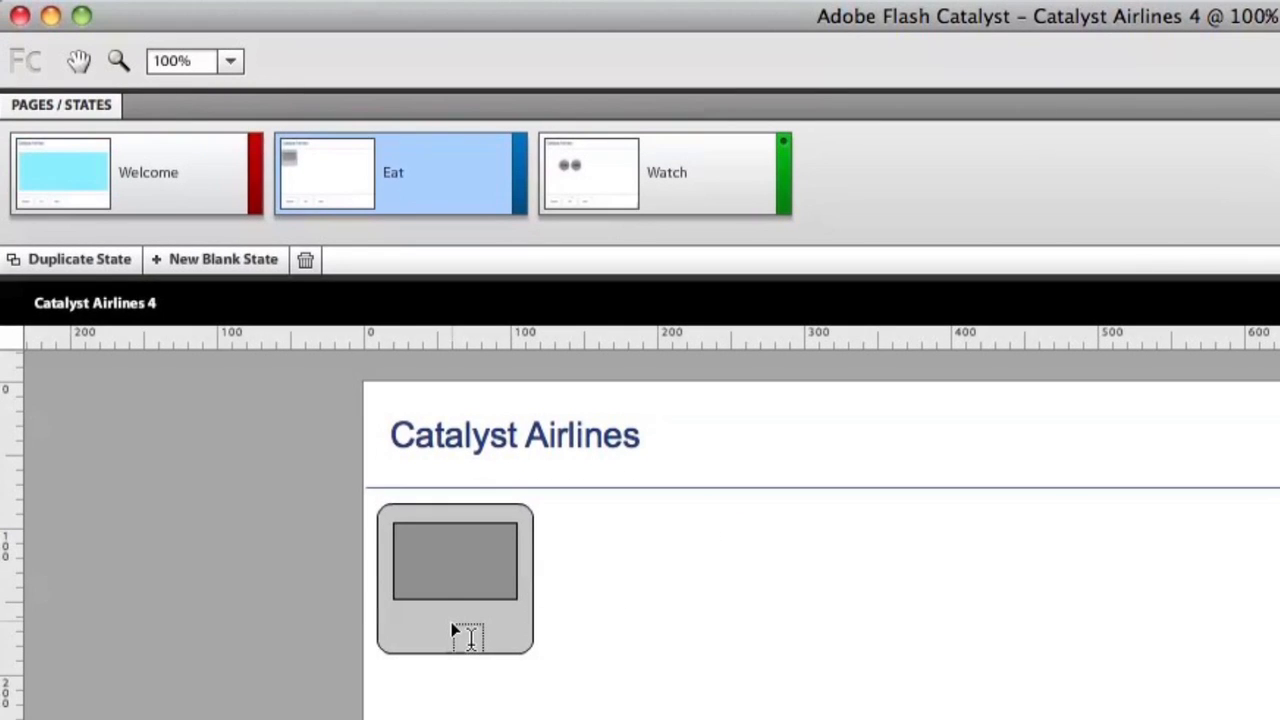
click(470, 643)
text(Food Name)
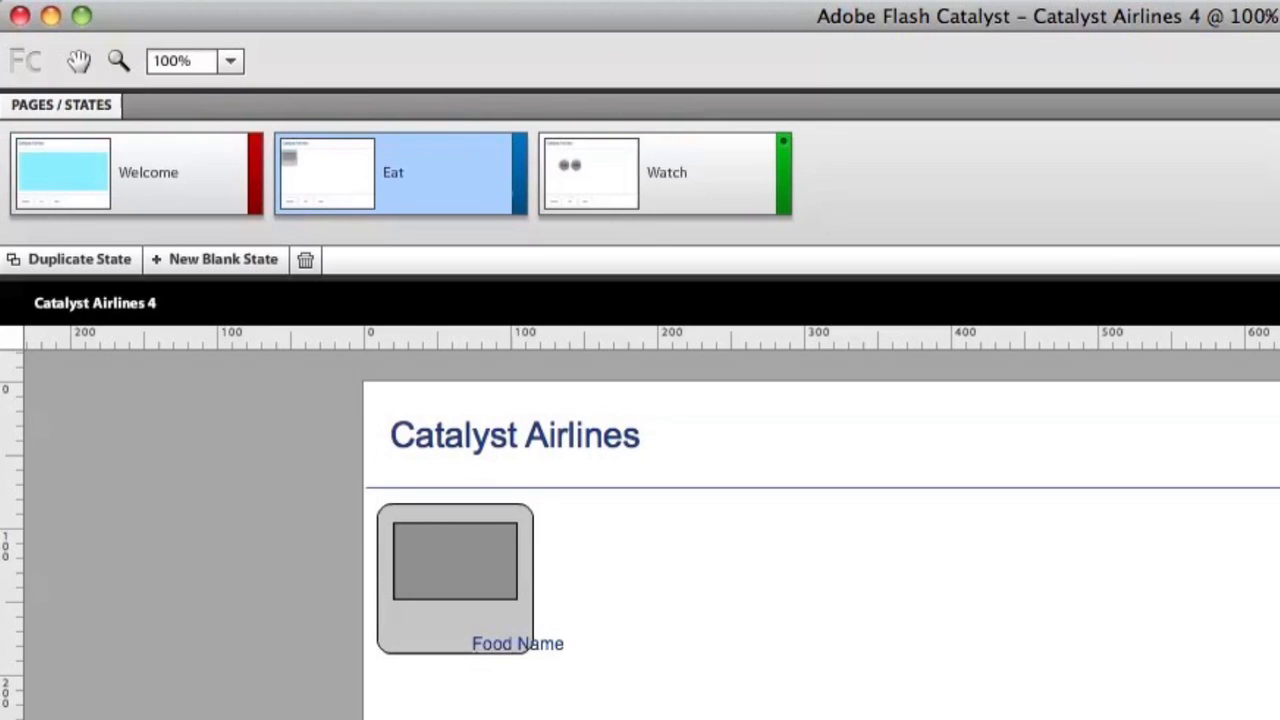
key(Escape)
drag(538, 641, 478, 628)
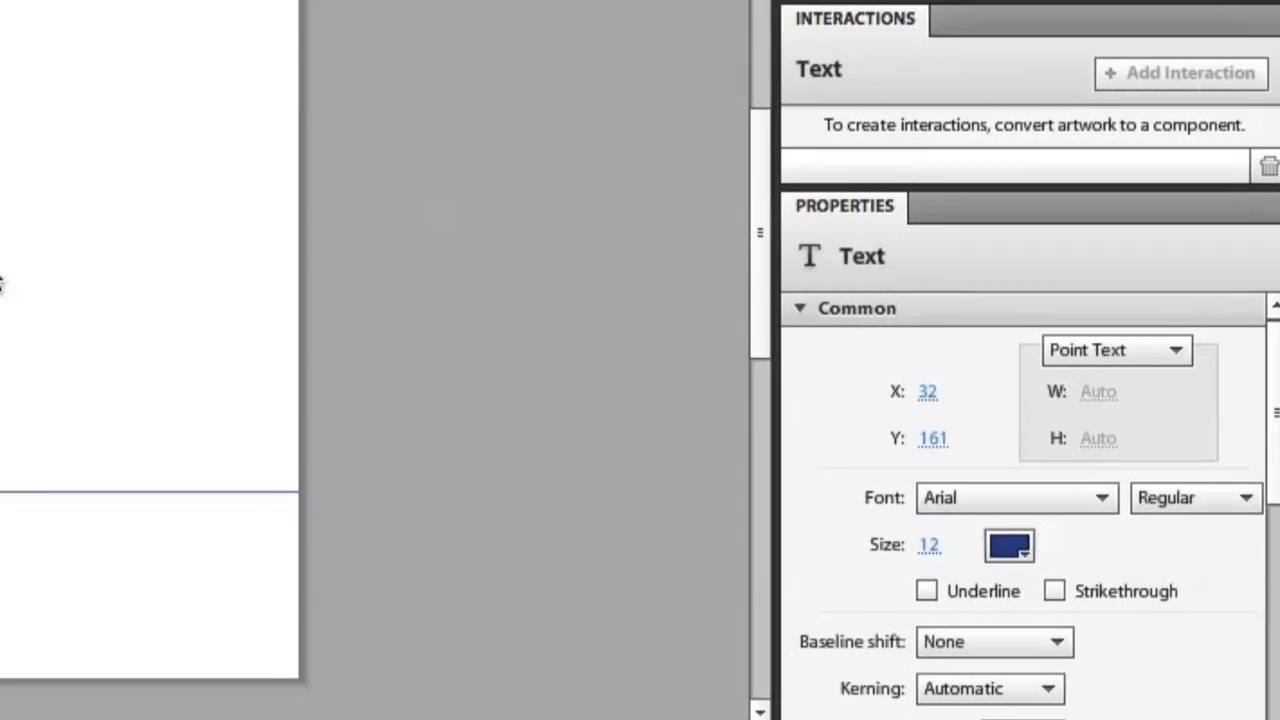
Format the Food Name text as Fit Height with a width of 100 and Center alignment
click(1101, 348)
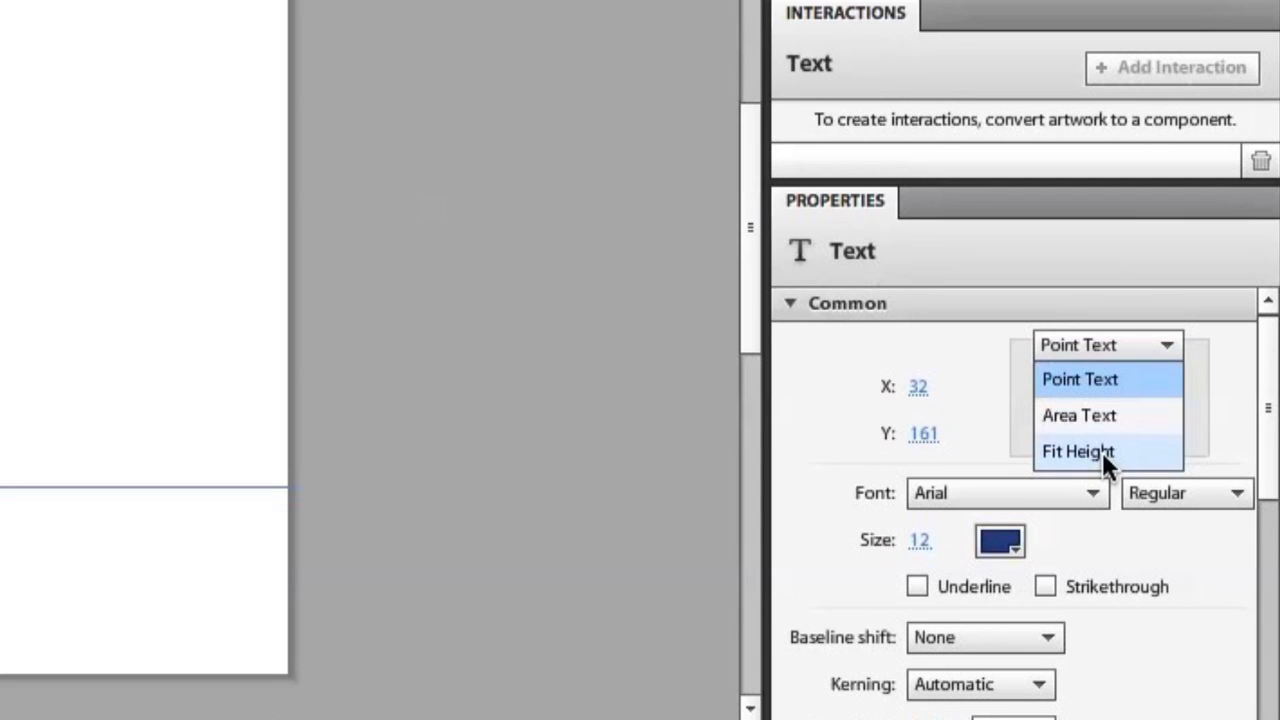
click(1102, 452)
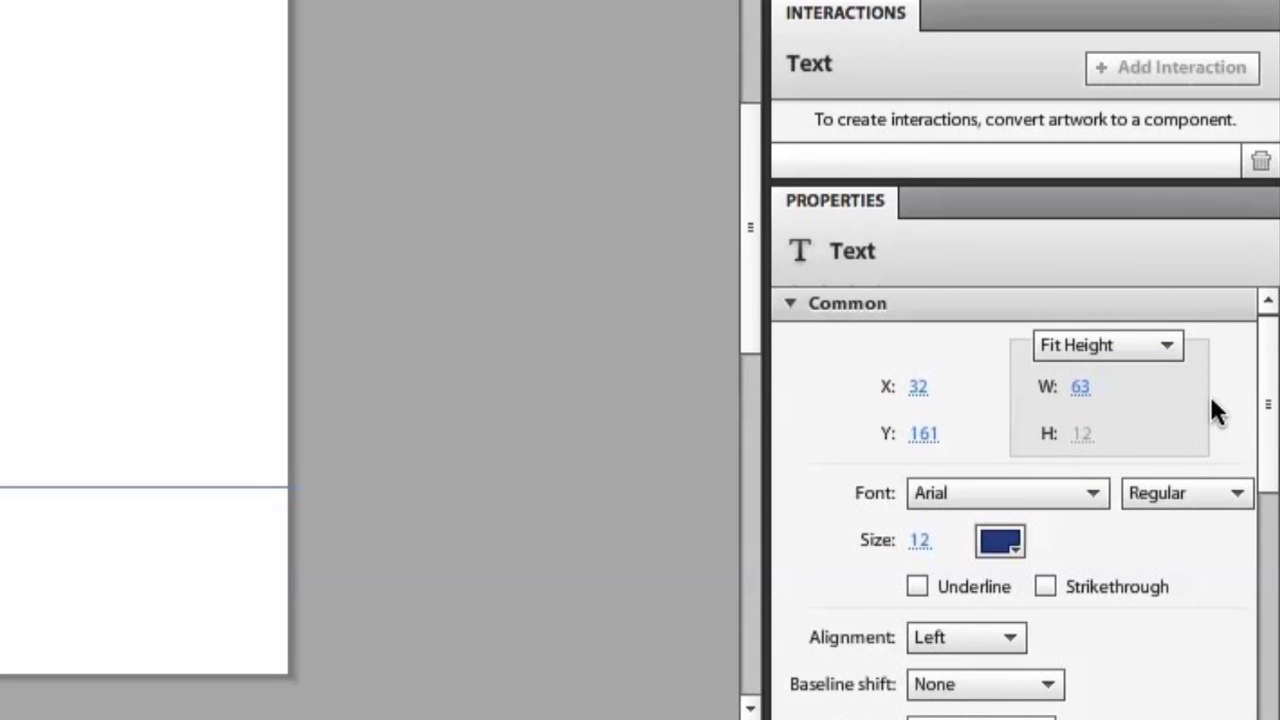
click(1079, 395)
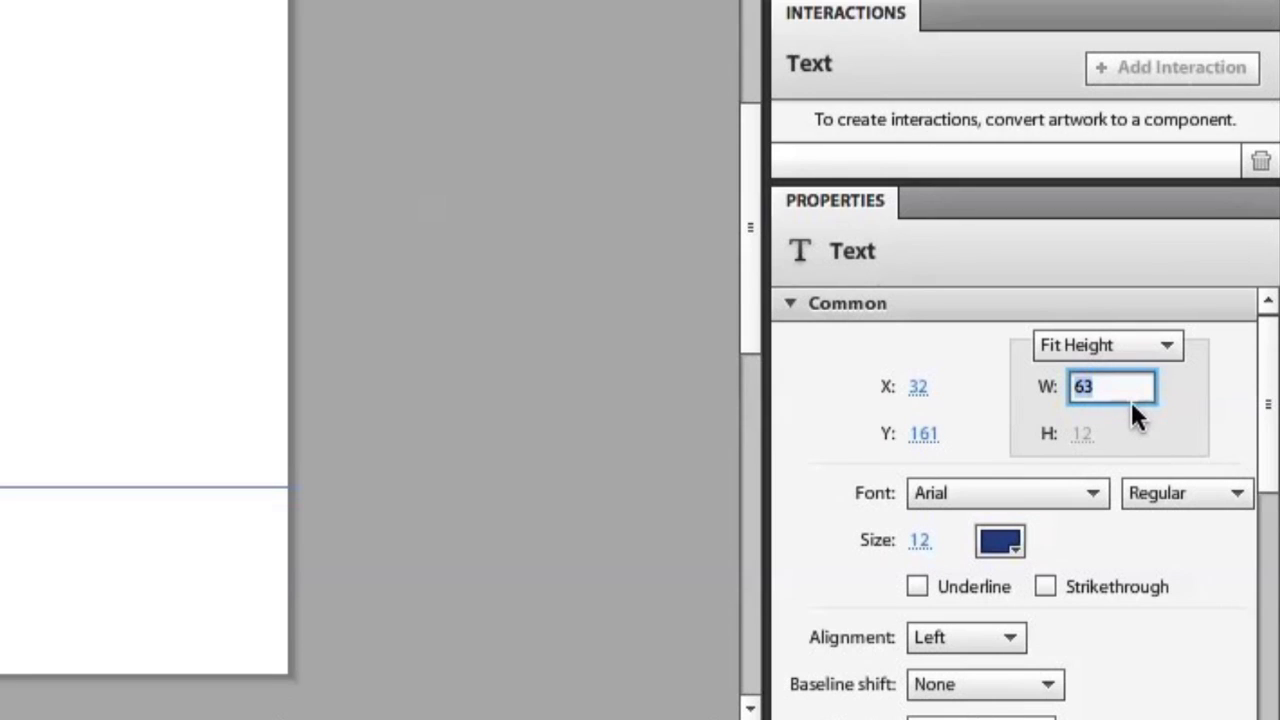
text(100)
key(Return)
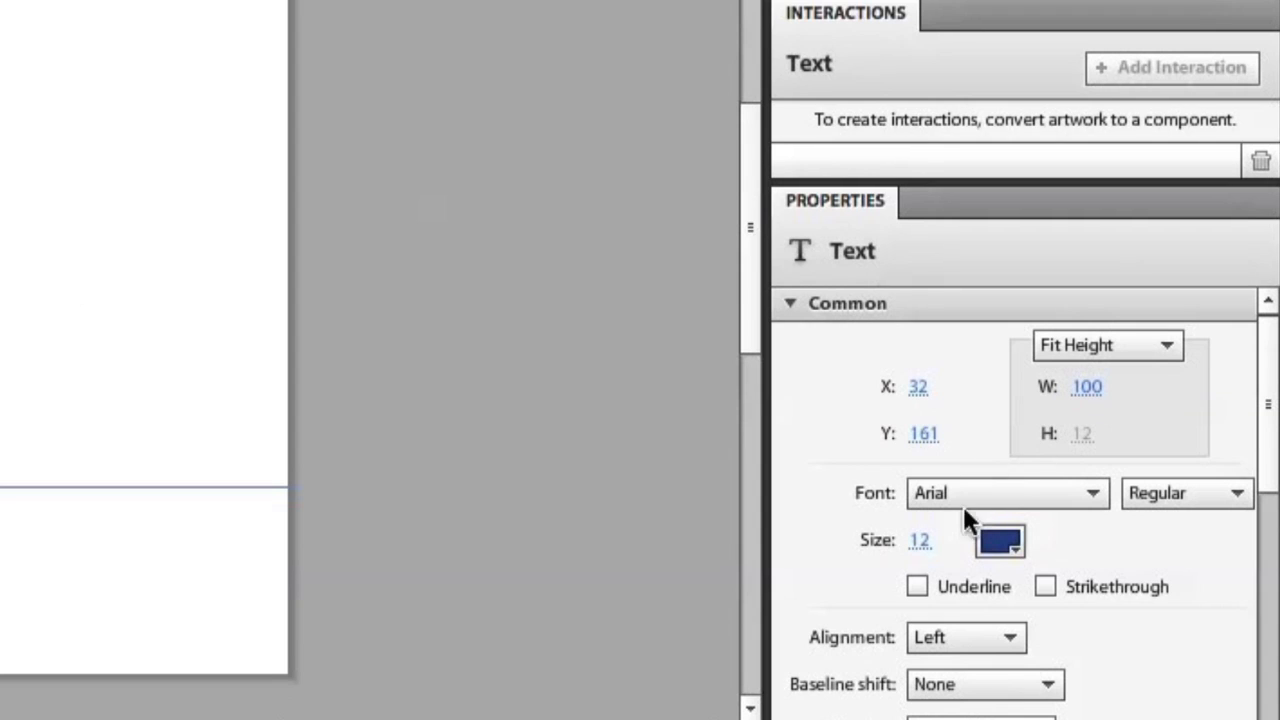
click(966, 636)
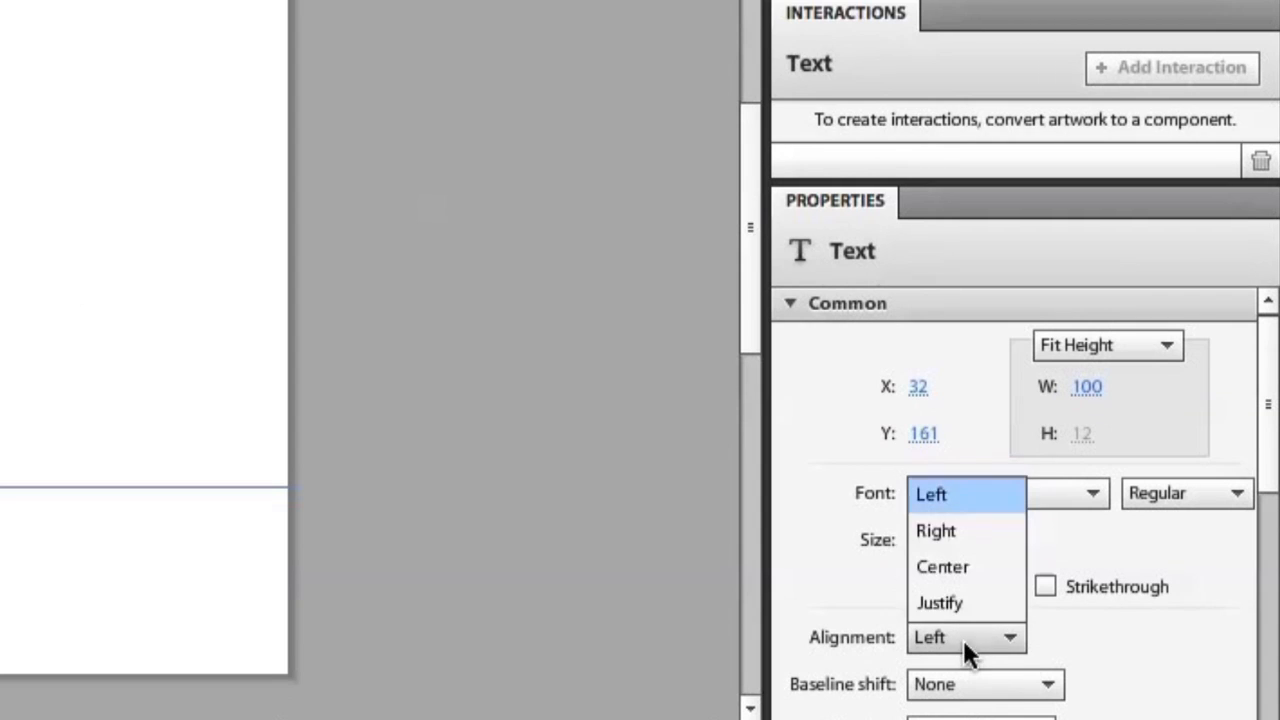
click(938, 566)
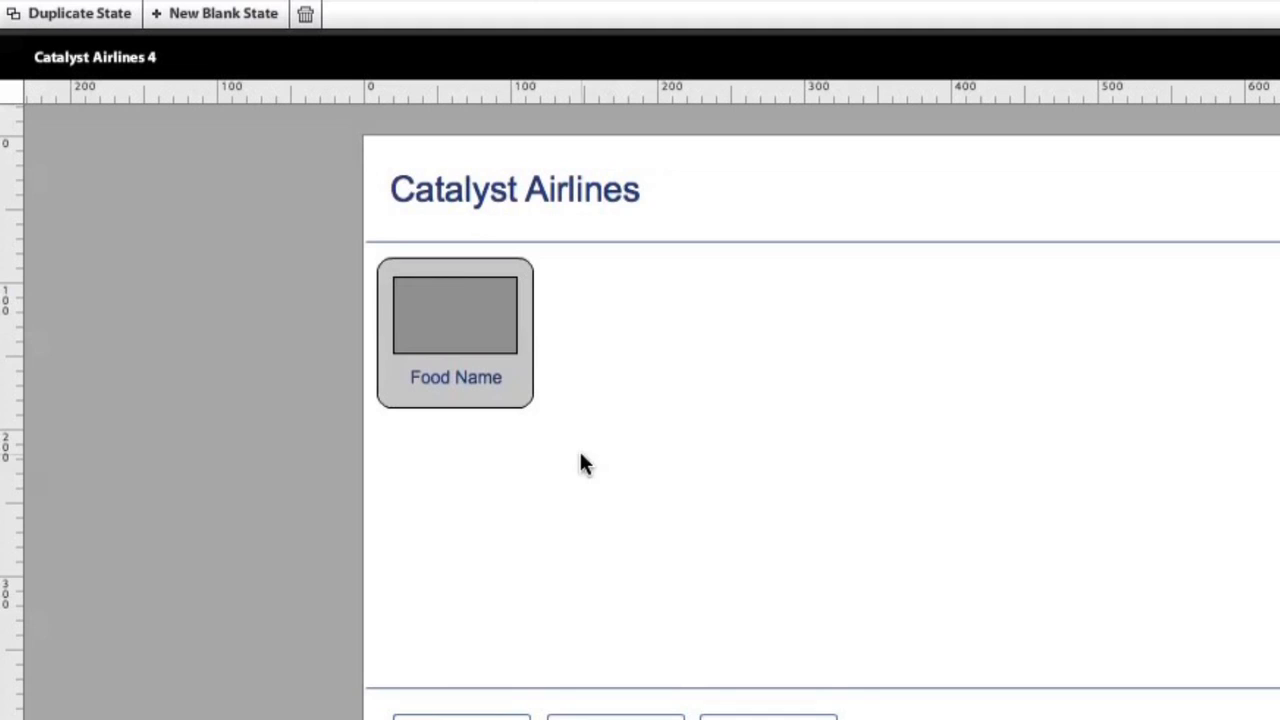
Convert the Food Name text, the dark rectangle and the rounded rectangle together into a Data List component
click(437, 378)
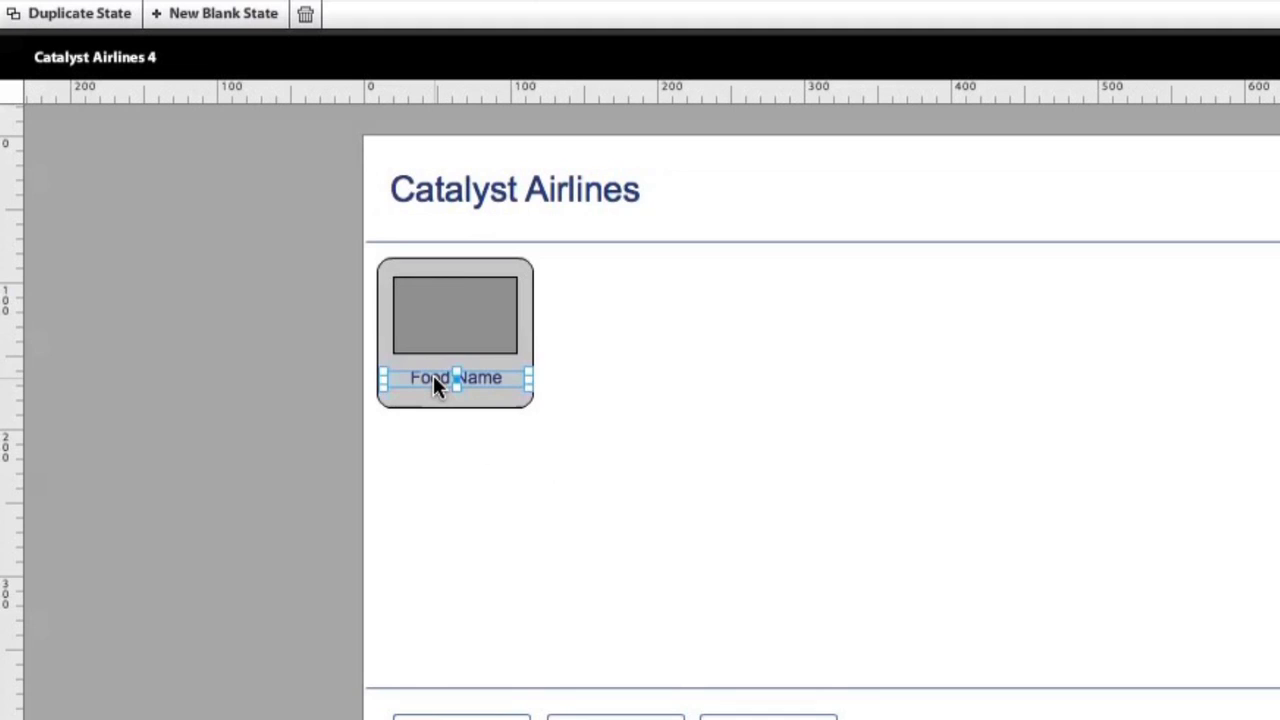
shift+click(486, 320)
shift+click(477, 403)
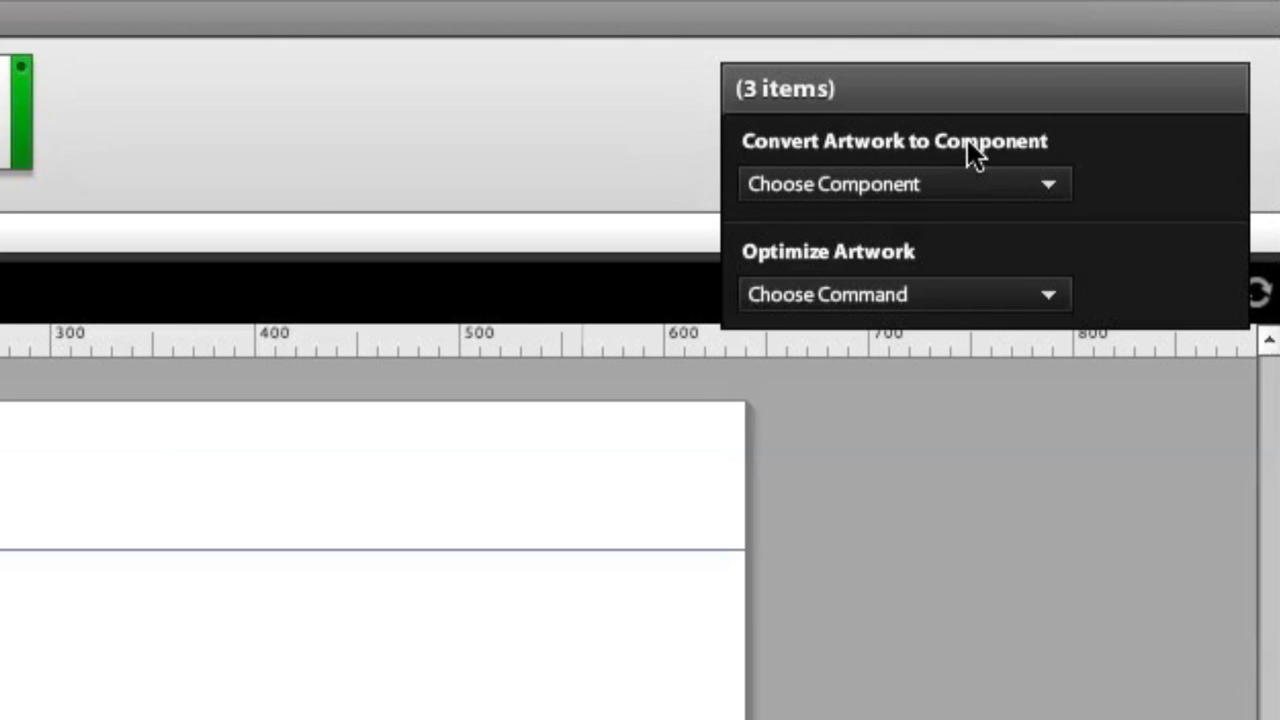
click(949, 172)
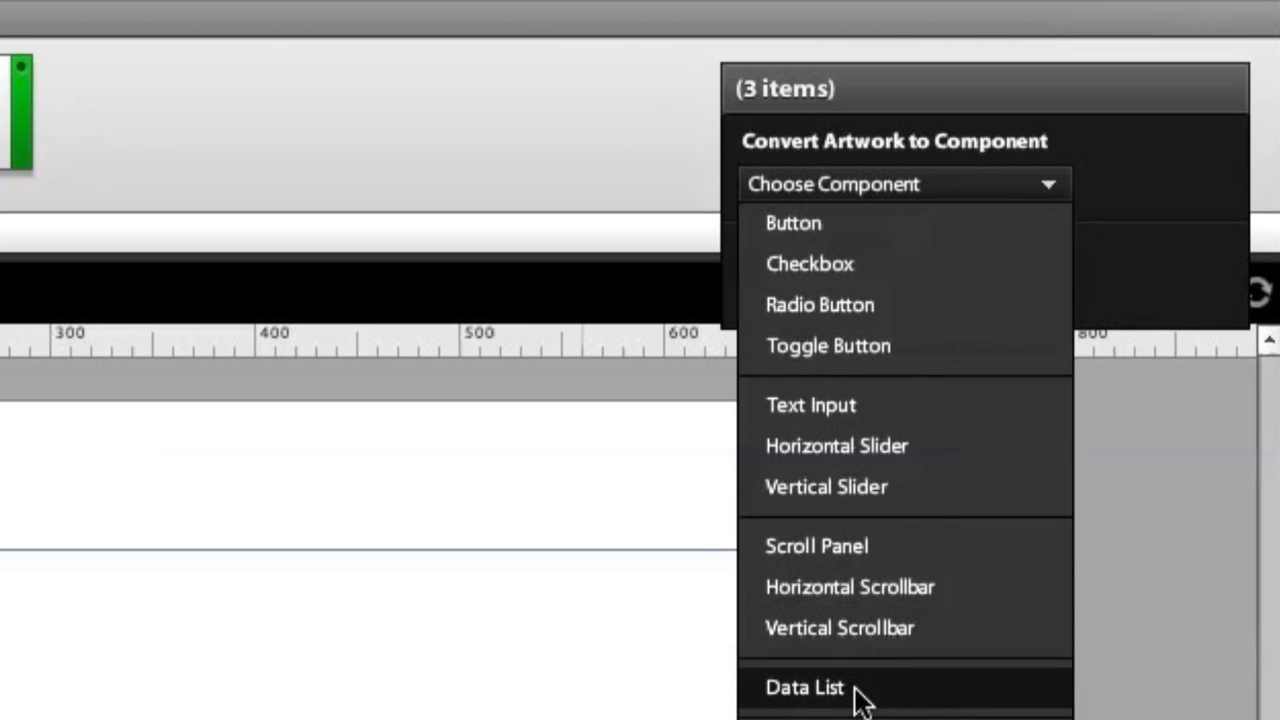
click(918, 700)
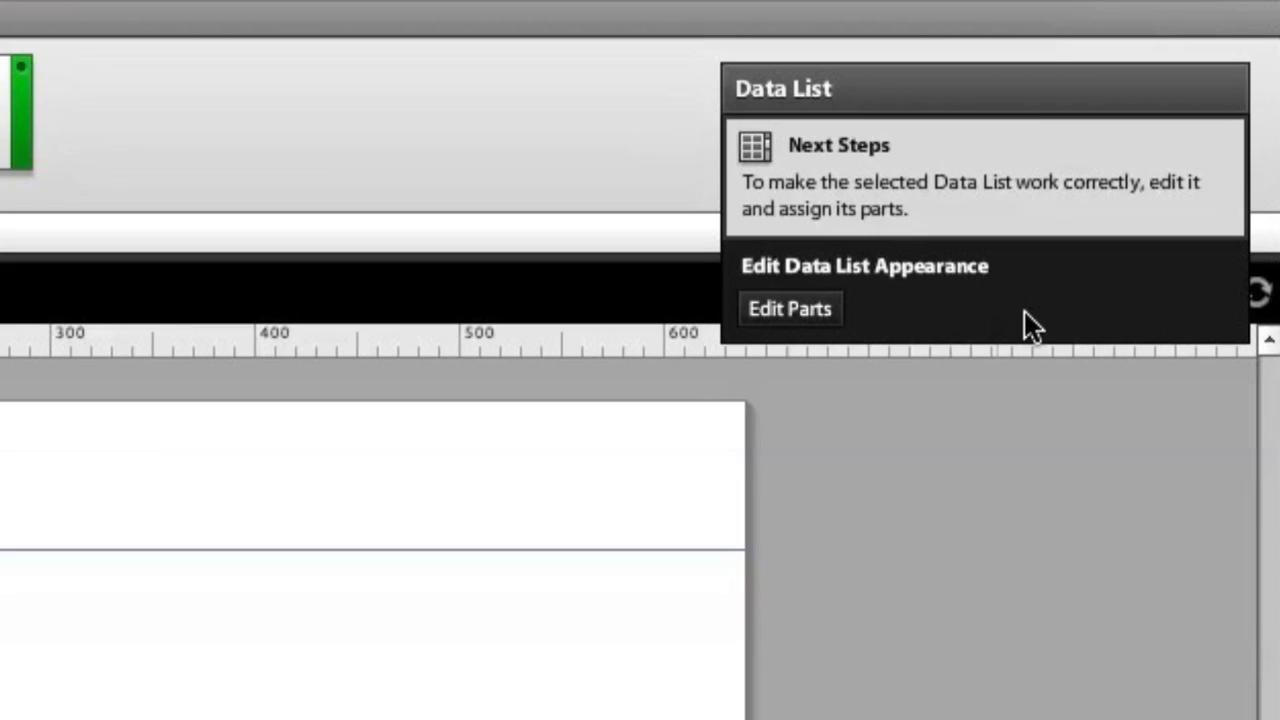
Edit the Data List's parts and convert the text and both rectangles to its required Repeated Item
click(772, 318)
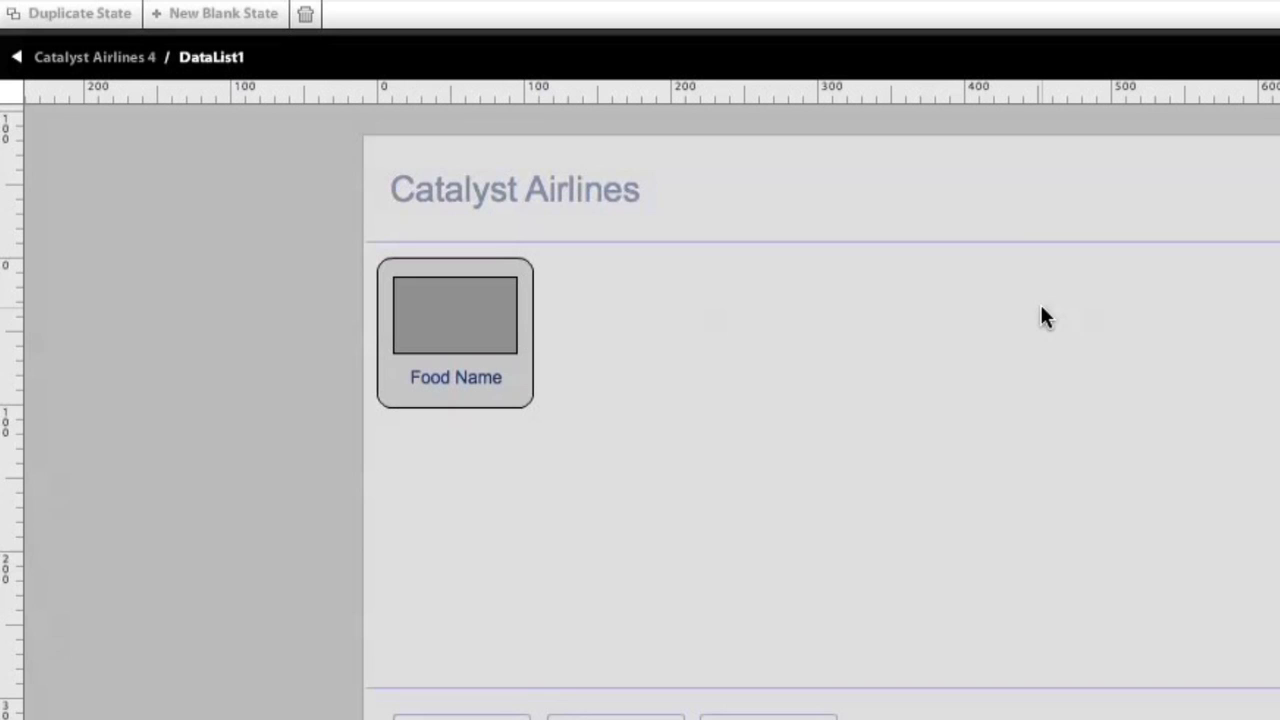
click(433, 388)
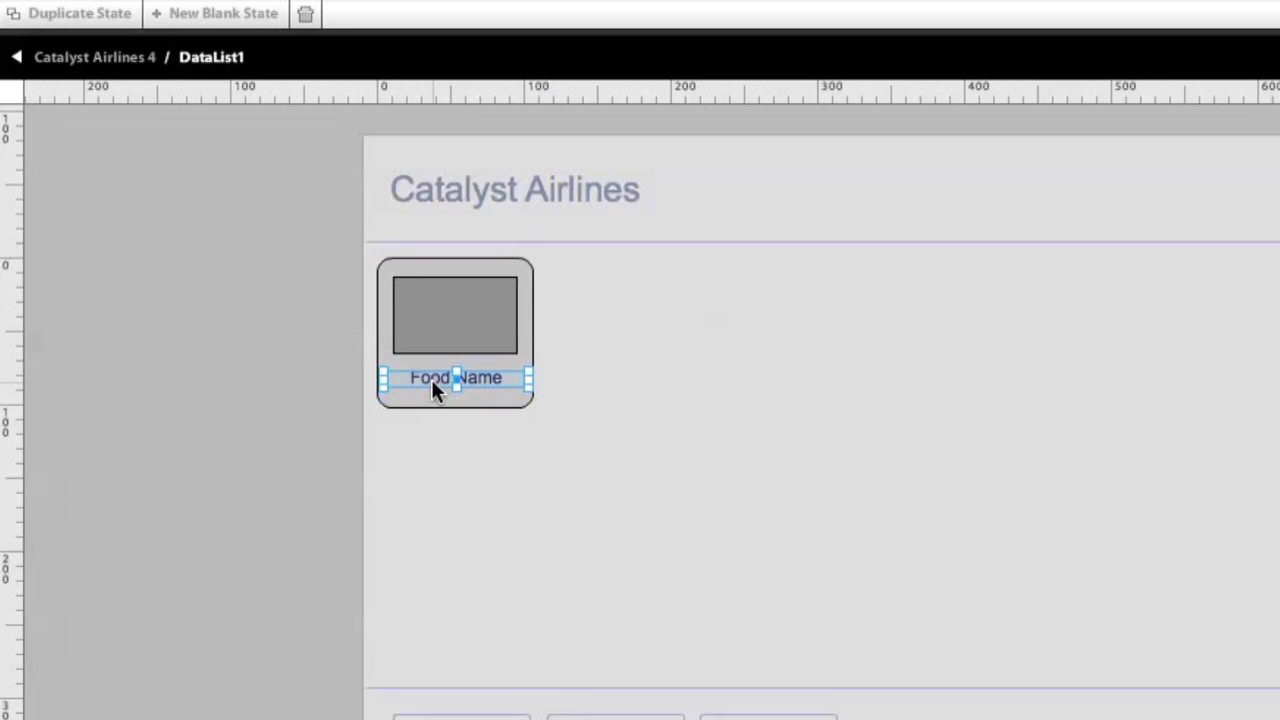
shift+click(494, 315)
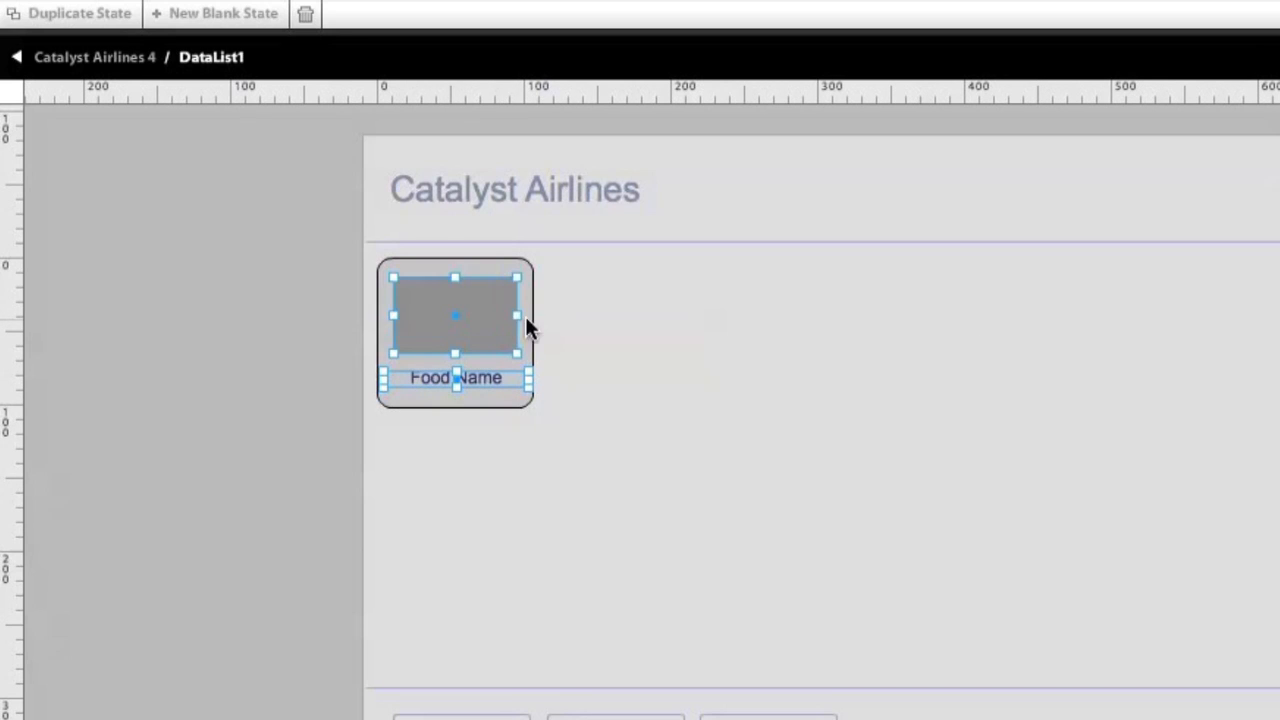
shift+click(524, 313)
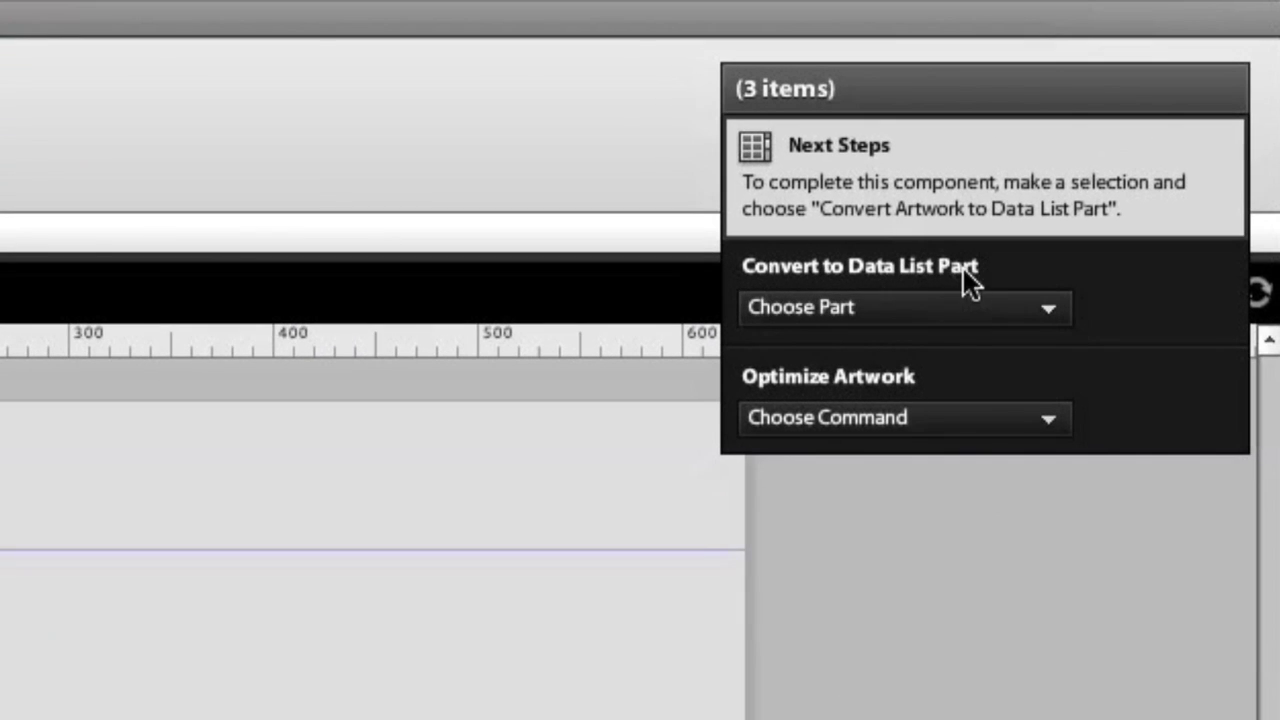
click(964, 310)
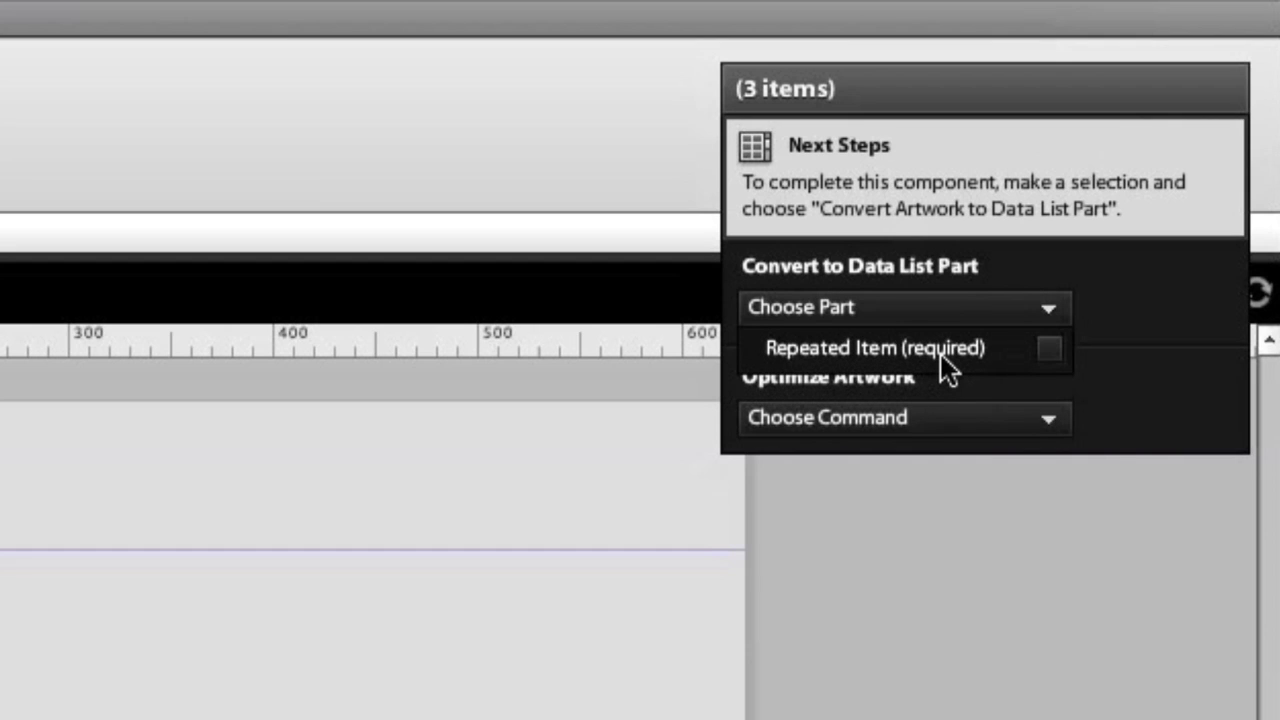
click(1045, 351)
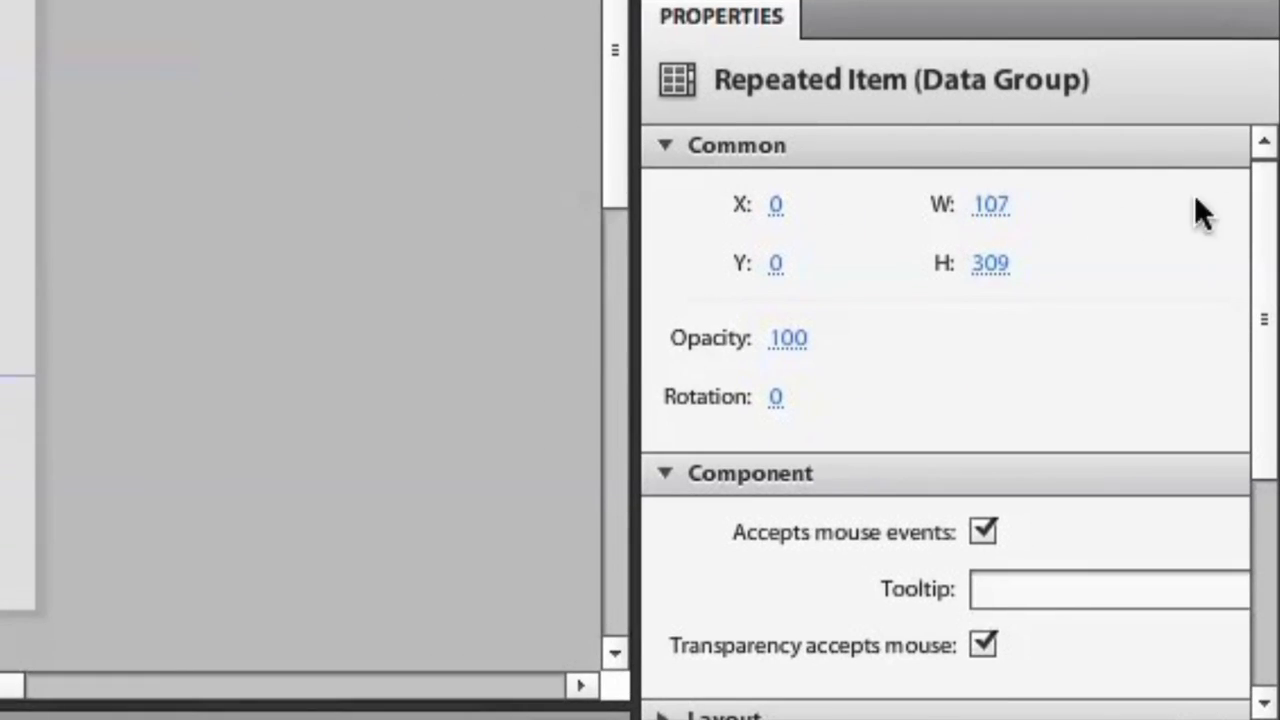
Set the Repeated Item's layout to Tile and enlarge its bounds to fill the page width between the two horizontal lines
drag(1263, 206, 1248, 434)
click(724, 344)
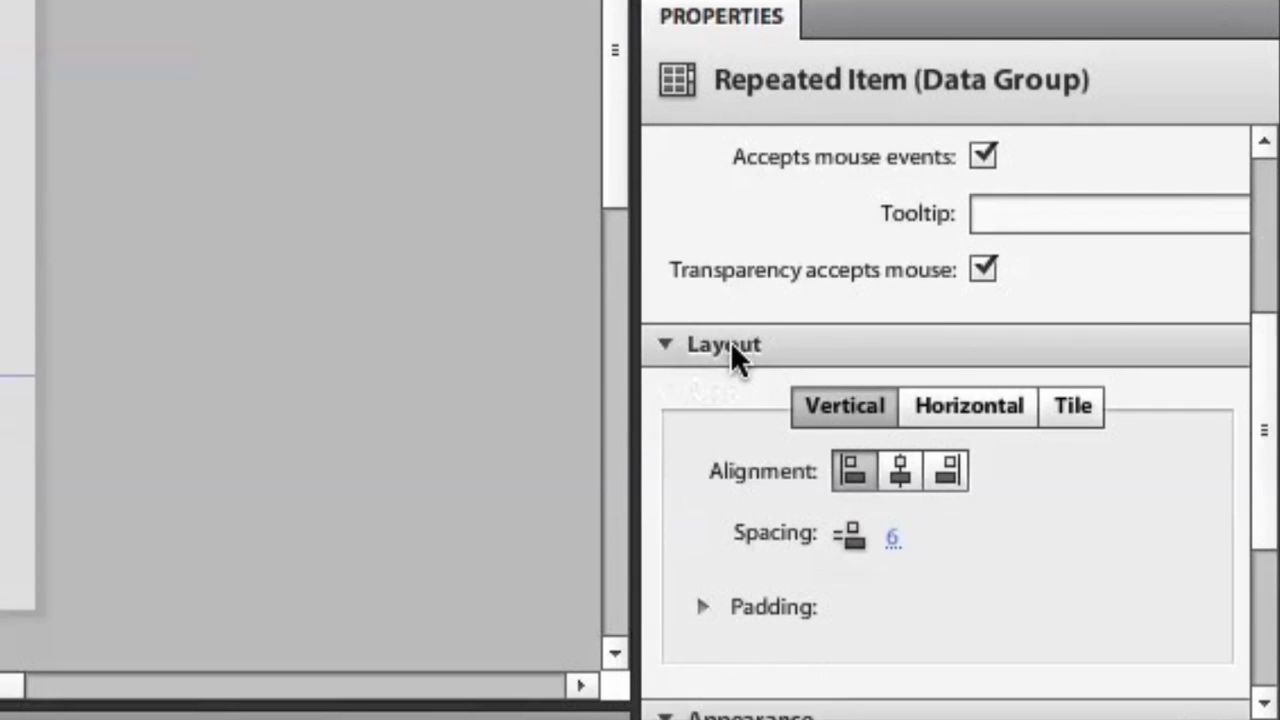
drag(1266, 360, 1270, 405)
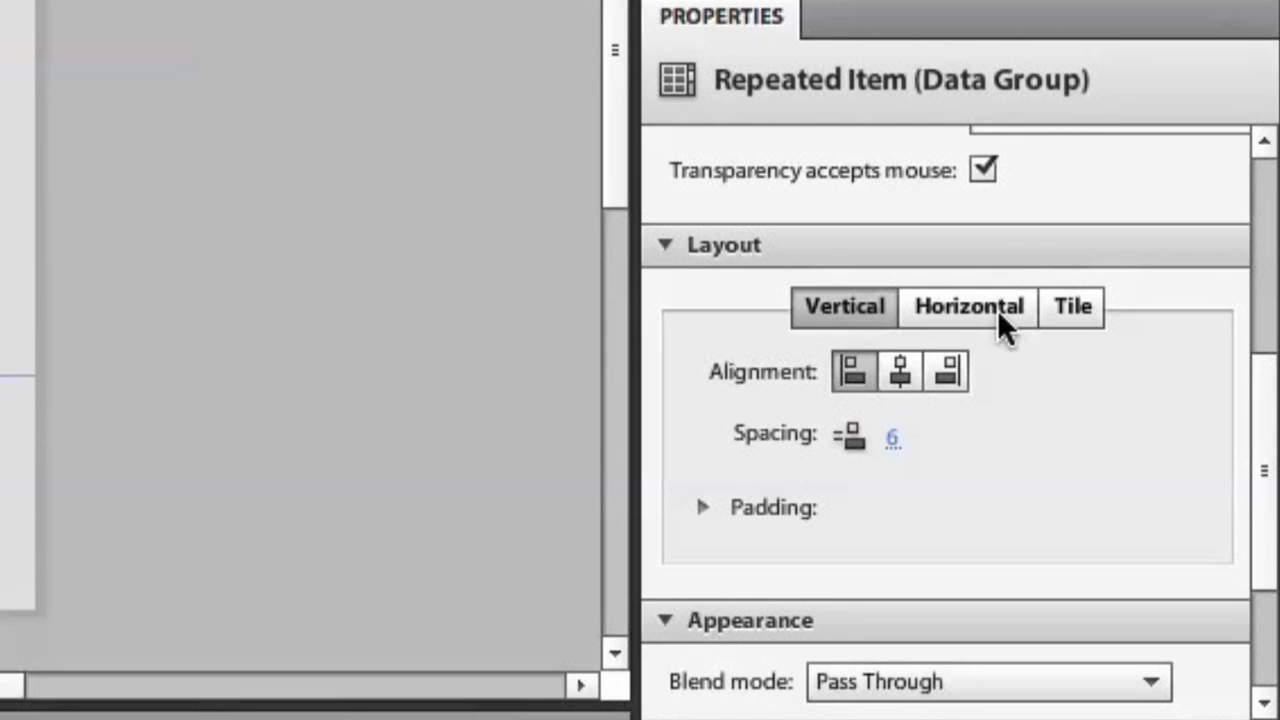
click(1076, 309)
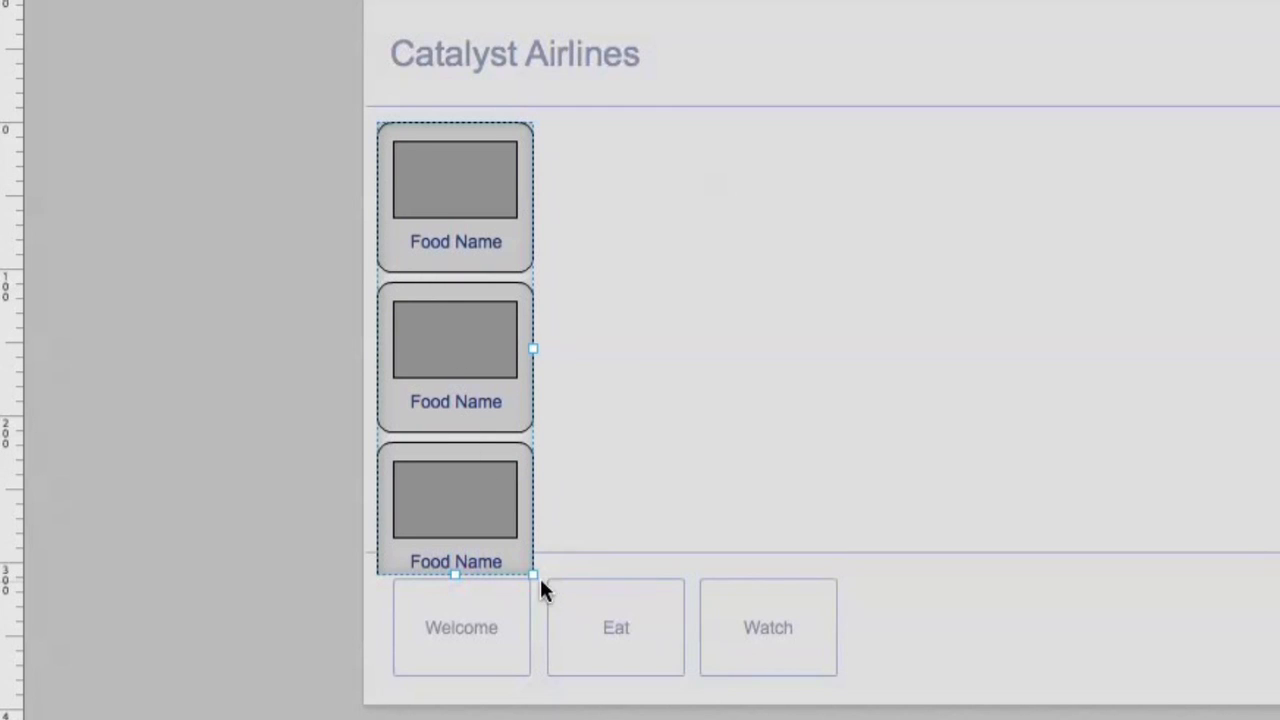
drag(532, 575, 1217, 538)
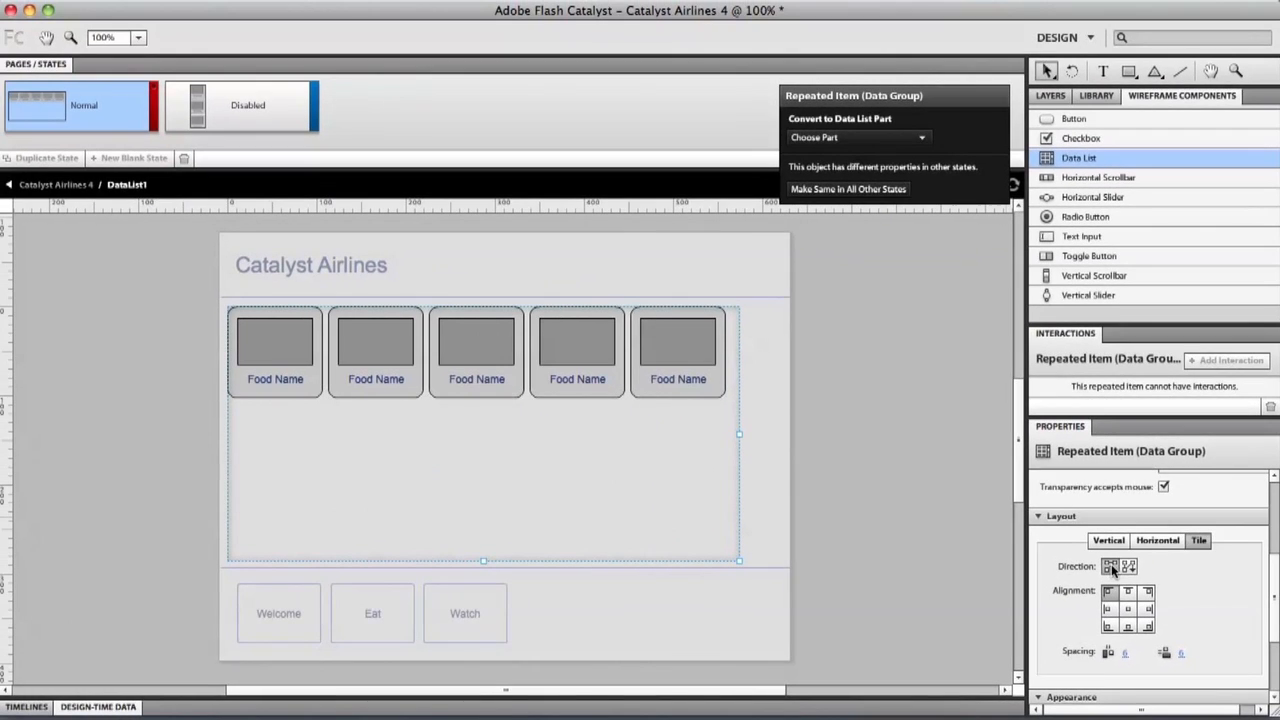
Compare the tile directions, keep the row-wise one, and set the horizontal spacing to 4 and the vertical spacing to 13
click(895, 371)
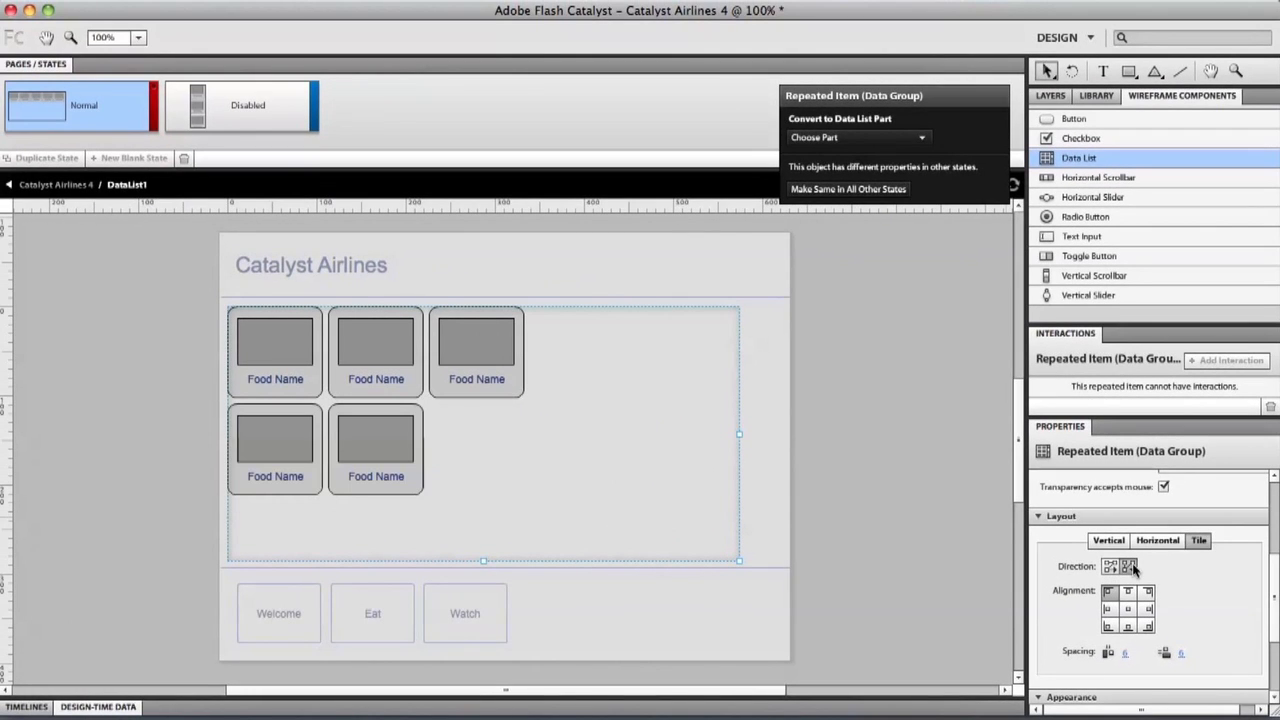
click(1110, 566)
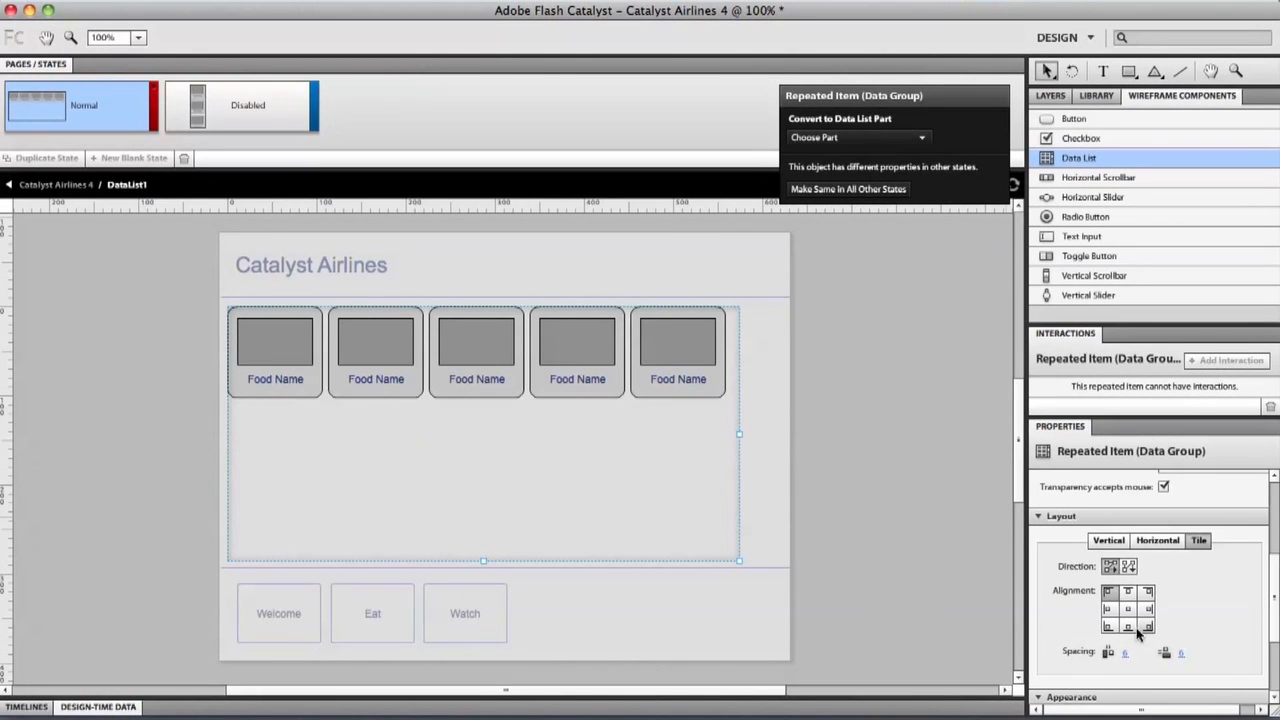
drag(1125, 655, 1185, 656)
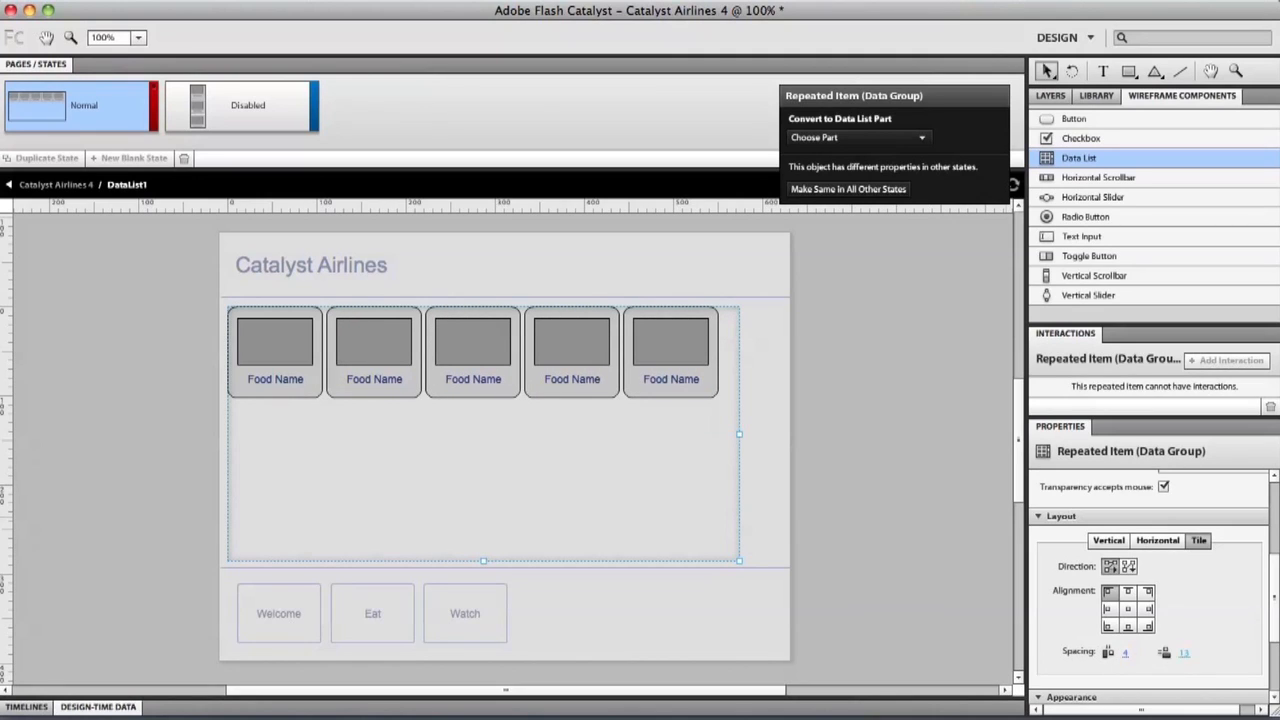